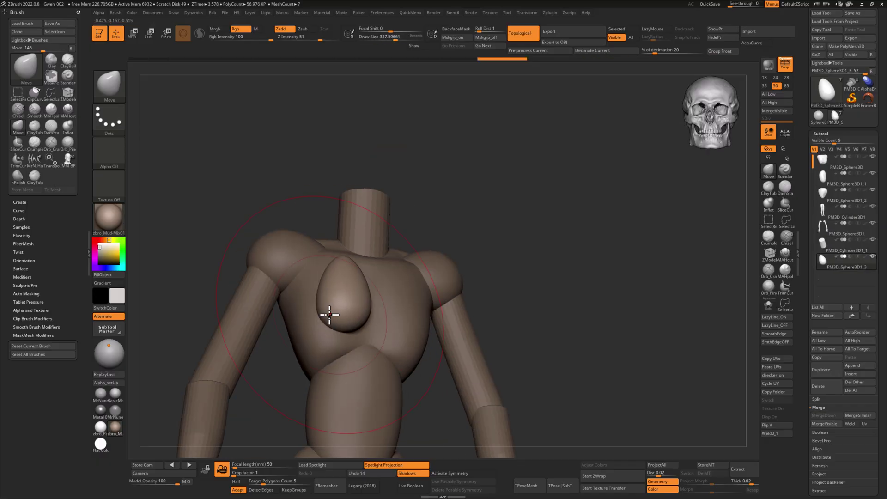
Orbit the female blockout front, back and side, toggling polygroup colours, then zoom to the torso.
mouse_move(331, 253)
left_mouse_down()
mouse_move(264, 242)
mouse_move(311, 237)
mouse_move(356, 263)
left_mouse_up()
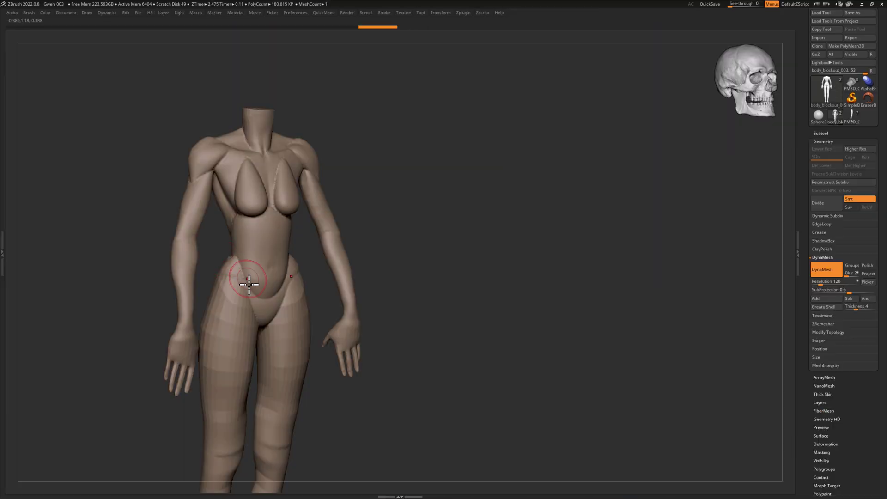
mouse_move(249, 284)
left_mouse_down()
mouse_move(332, 248)
mouse_move(583, 183)
left_mouse_up()
key("shift+f")
key("shift+f")
left_click_drag(453, 276, 720, 249)
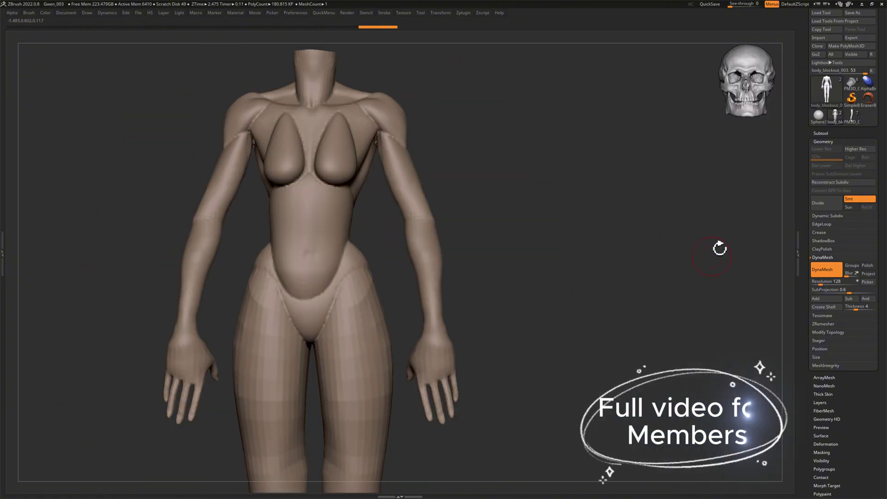
key("shift+f")
left_click_drag(665, 287, 630, 188, "alt")
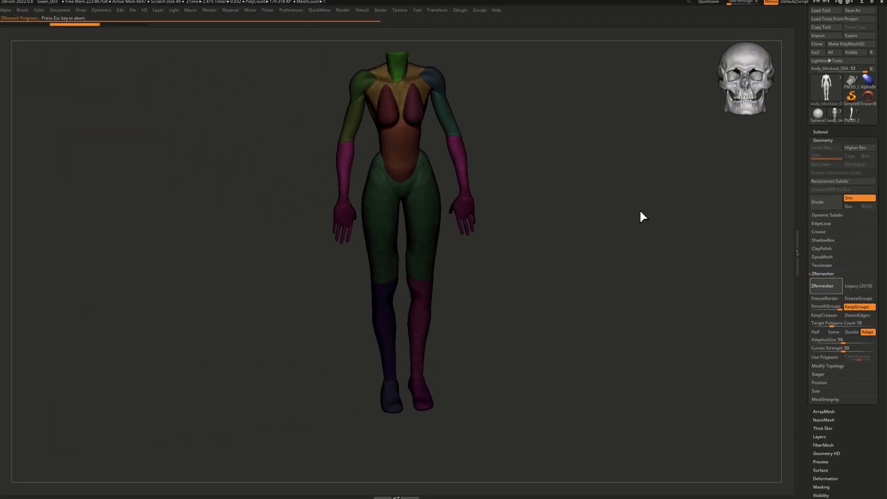
Inspect the remeshed body, briefly isolating the feet and checking the painted-density remesh help.
mouse_move(642, 262)
left_mouse_down()
mouse_move(623, 226)
mouse_move(661, 224)
left_mouse_up()
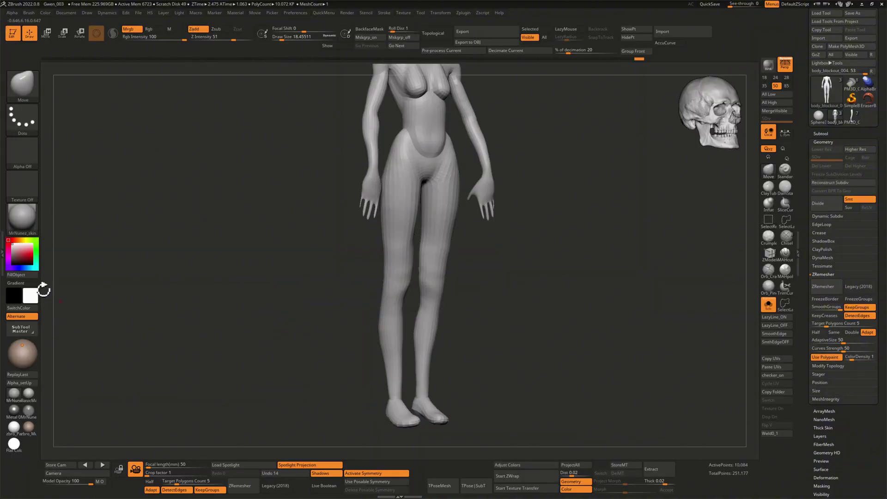
left_click(429, 407, "ctrl+shift")
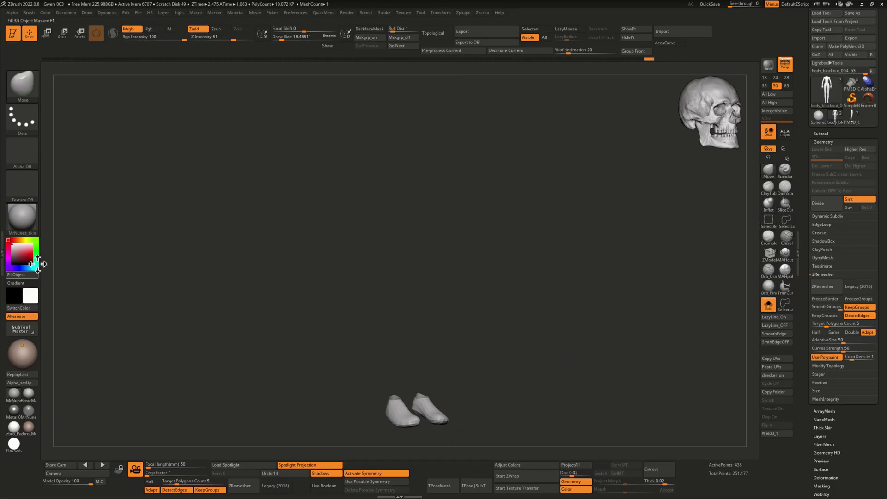
left_click(583, 297, "ctrl+shift")
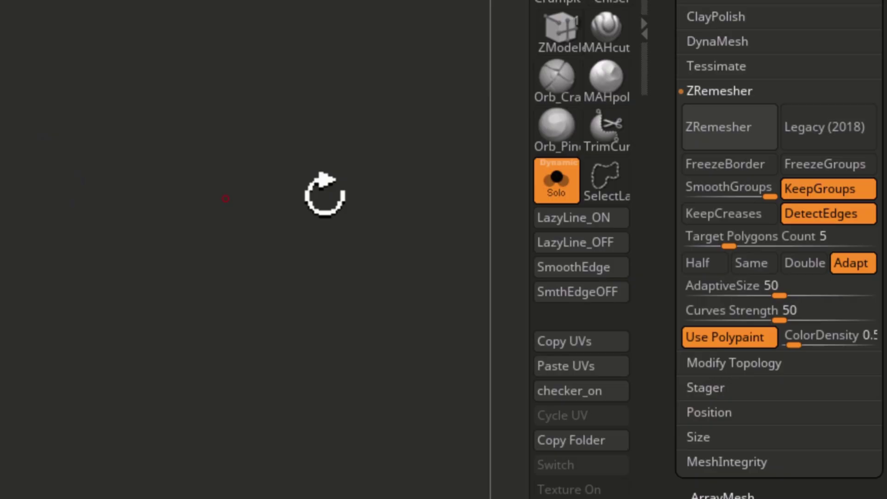
key("ctrl")
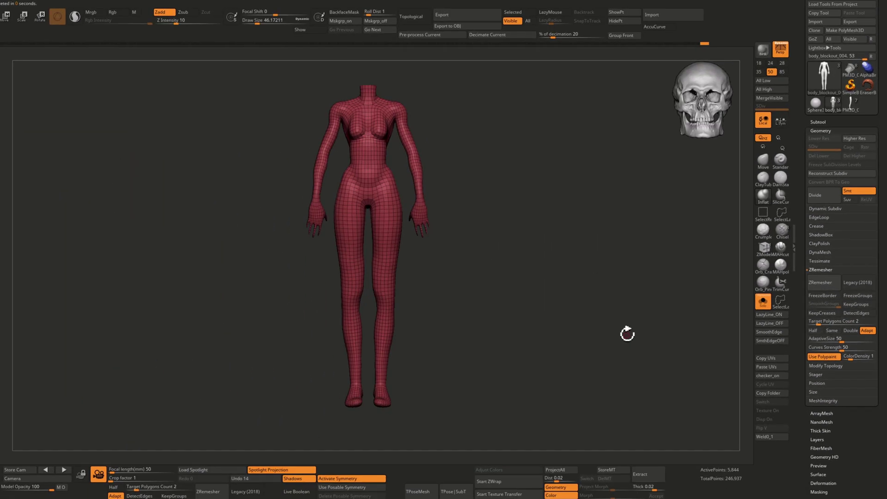
mouse_move(625, 332)
left_mouse_down()
mouse_move(604, 336)
mouse_move(646, 333)
mouse_move(620, 337)
mouse_move(642, 328)
mouse_move(634, 335)
mouse_move(647, 293)
mouse_move(711, 349)
mouse_move(724, 384)
mouse_move(706, 288)
mouse_move(701, 329)
mouse_move(649, 162)
left_mouse_up()
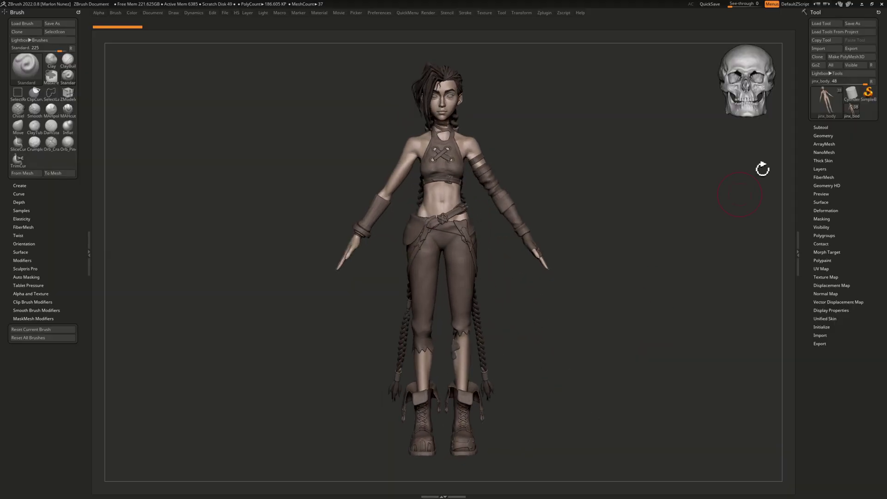
Hide the body, eyes, brows, rings and hair_main subtools, leaving only the clothing visible.
left_click(827, 127)
left_click_drag(873, 150, 872, 200)
left_click(827, 222)
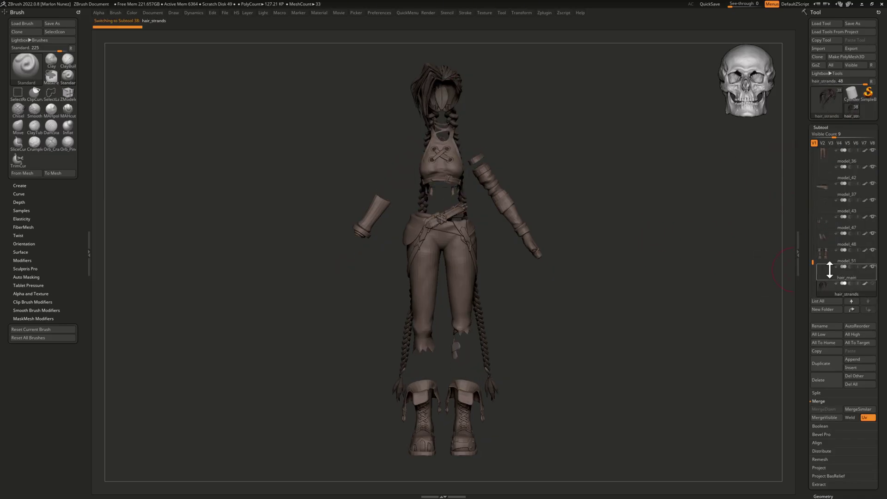
left_click(872, 200)
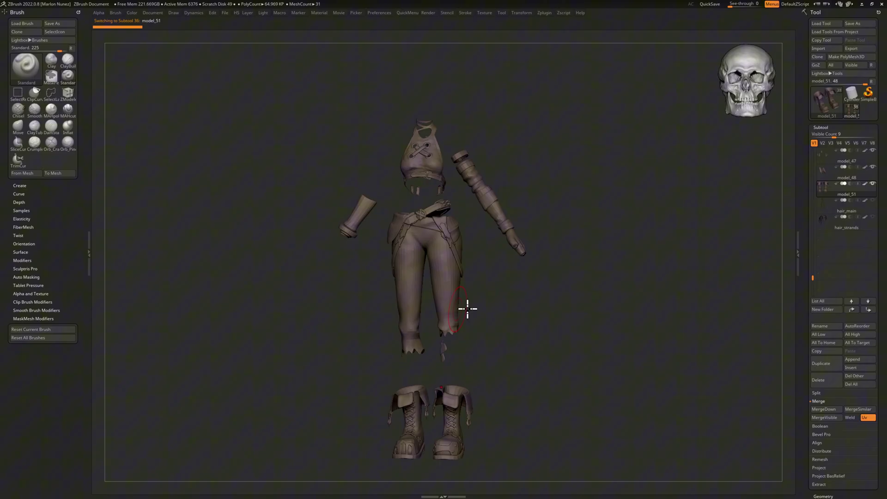
left_click_drag(467, 309, 473, 321)
Merge the visible clothing into one Transpose Master T-pose mesh and export it to the Desktop.
left_click(543, 13)
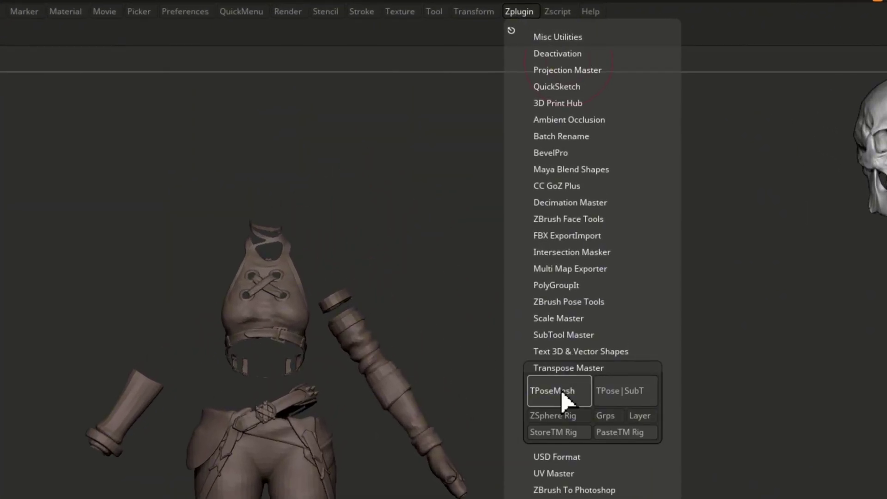
left_click(562, 392)
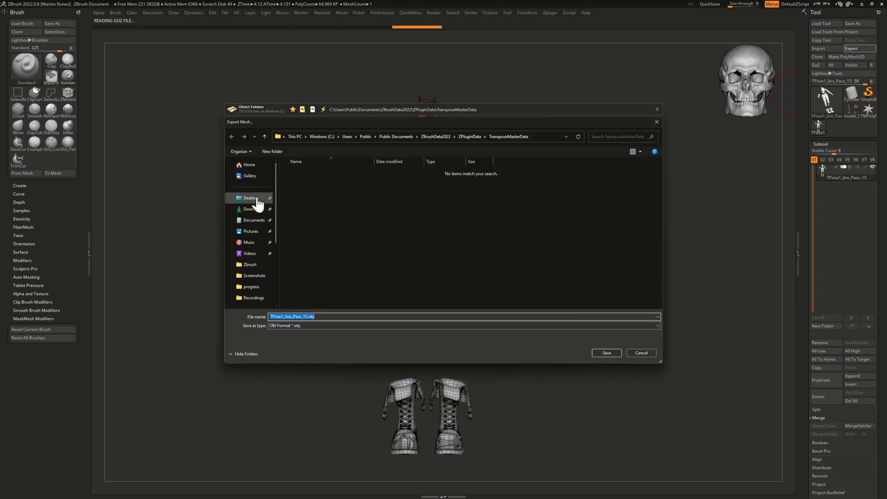
left_click(257, 204)
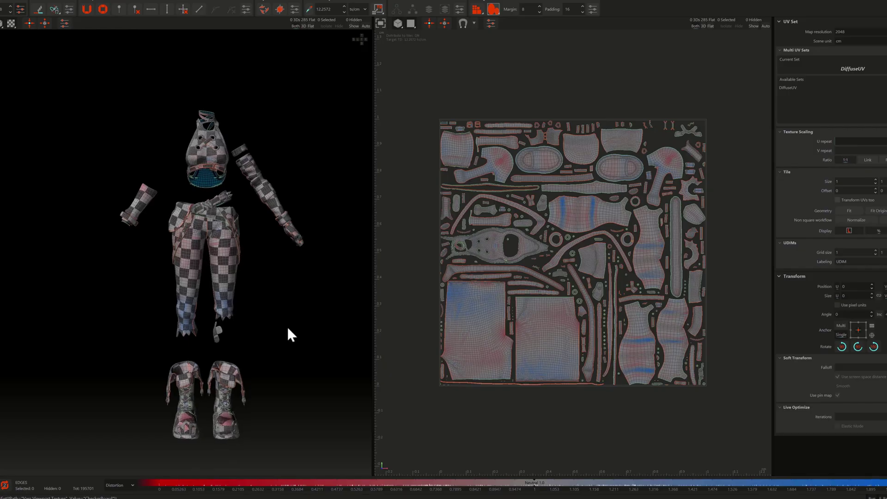
scroll(286, 326, "up", 2)
scroll(567, 345, "up", 4)
scroll(567, 358, "down", 2)
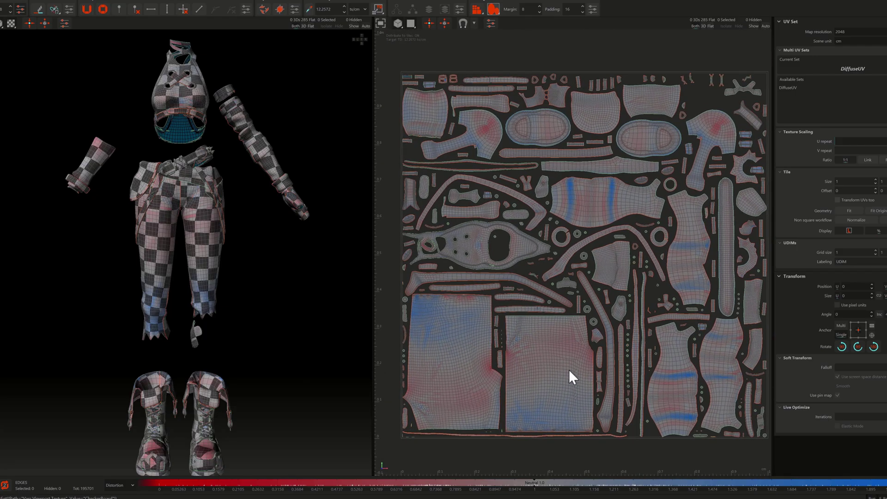
mouse_move(240, 290)
middle_mouse_down()
mouse_move(199, 291)
mouse_move(232, 290)
middle_mouse_up()
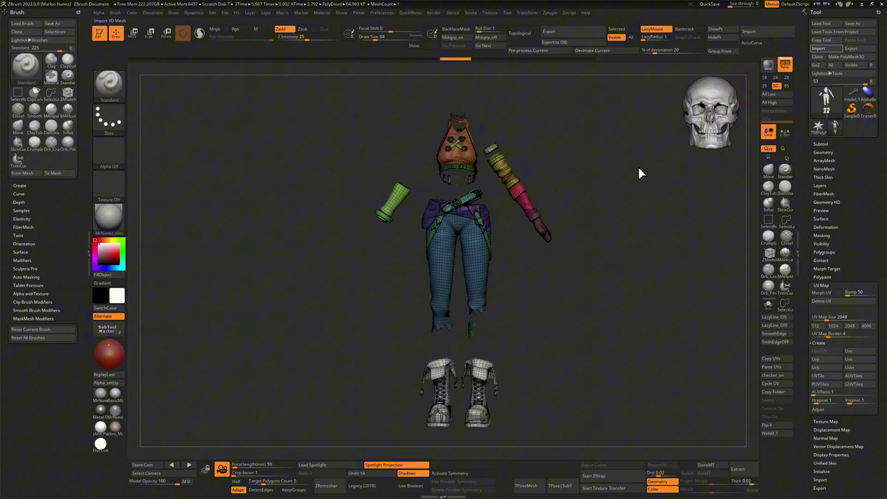
Import the unwrapped T-pose OBJ and transfer its UVs with the pose onto the clothing subtools.
double_click(299, 178)
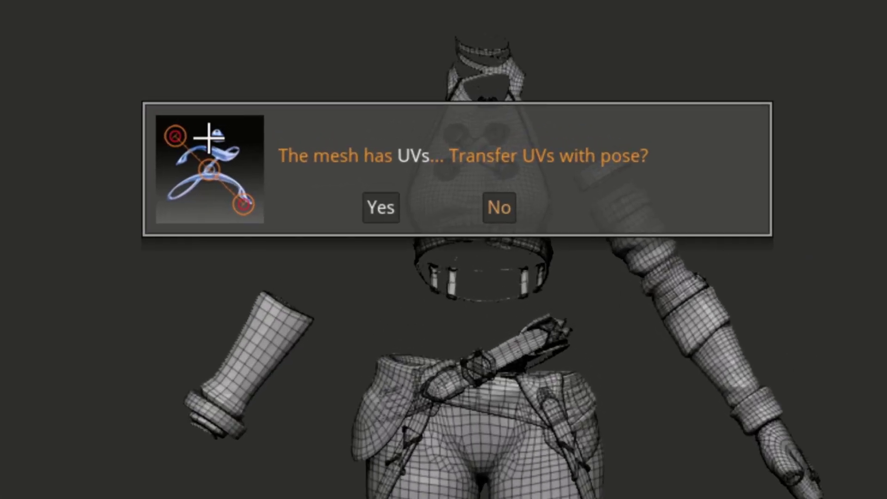
left_click(370, 212)
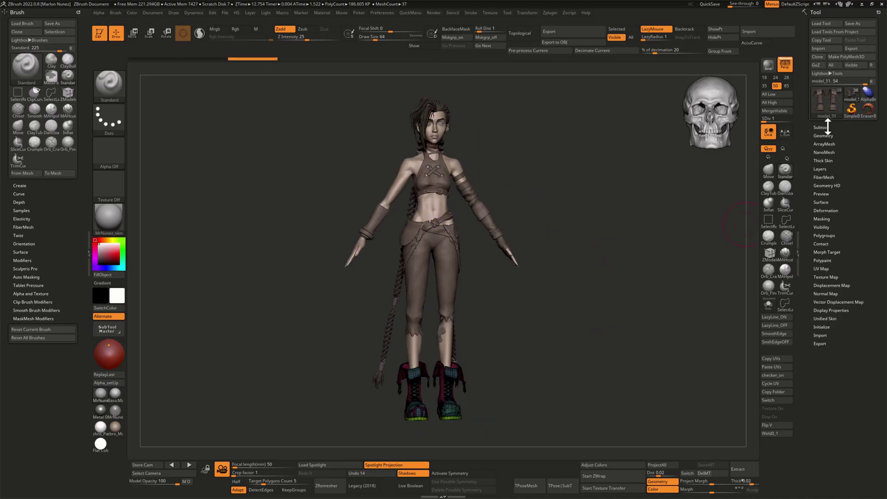
left_click(826, 128)
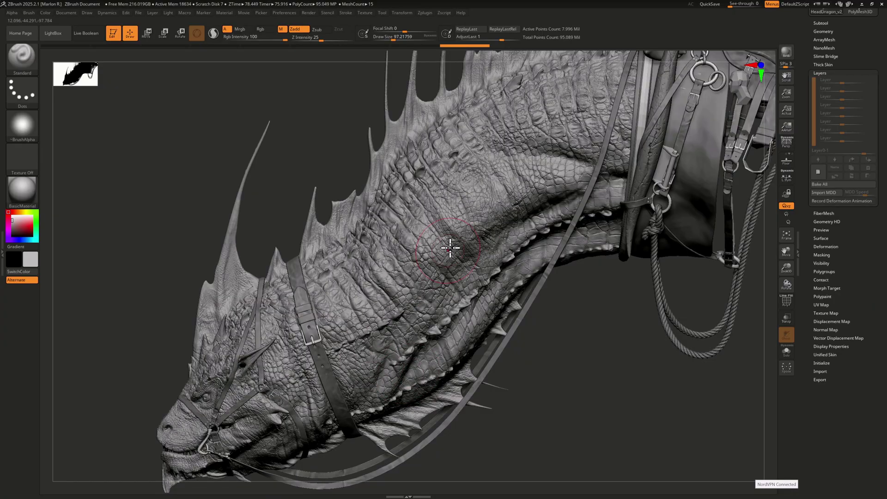
Zoom to the dragon's neck and toggle the Enhanced layer on and off to compare scales.
left_click_drag(450, 248, 340, 303)
mouse_move(414, 287)
left_mouse_down()
mouse_move(578, 402)
mouse_move(595, 401)
left_mouse_up()
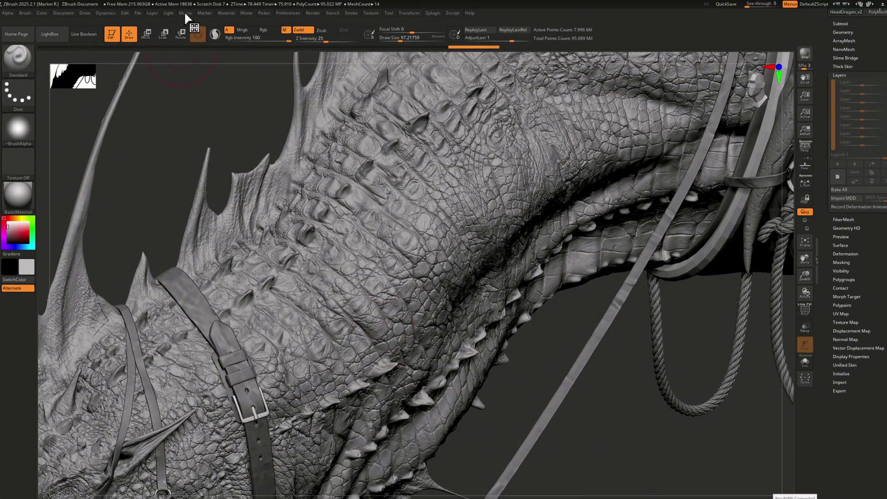
left_click(185, 13)
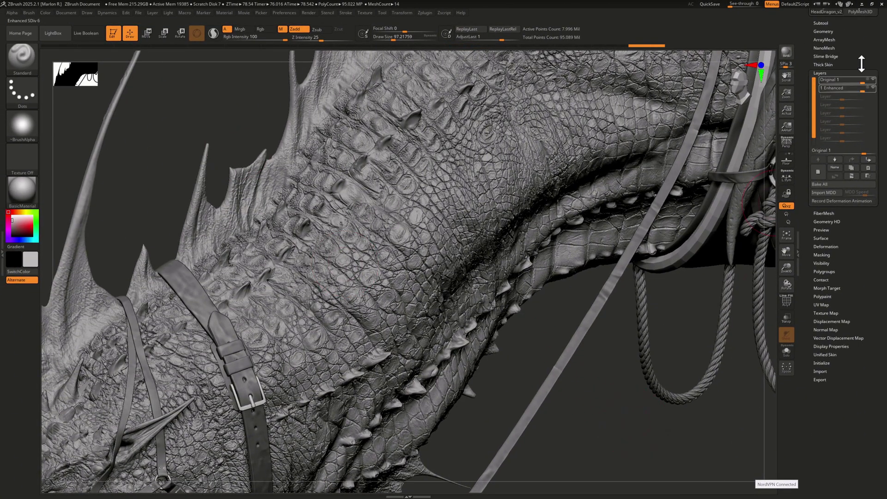
left_click(873, 89)
left_click(873, 89)
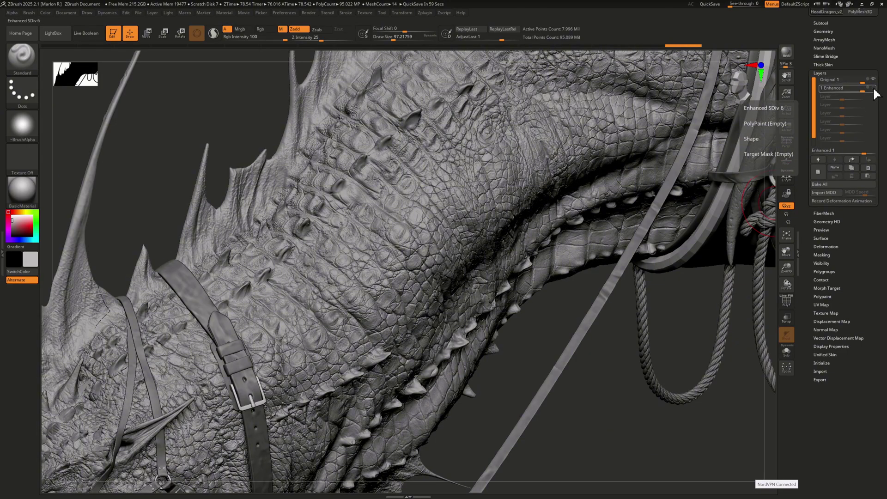
left_click(874, 93)
left_click(874, 93)
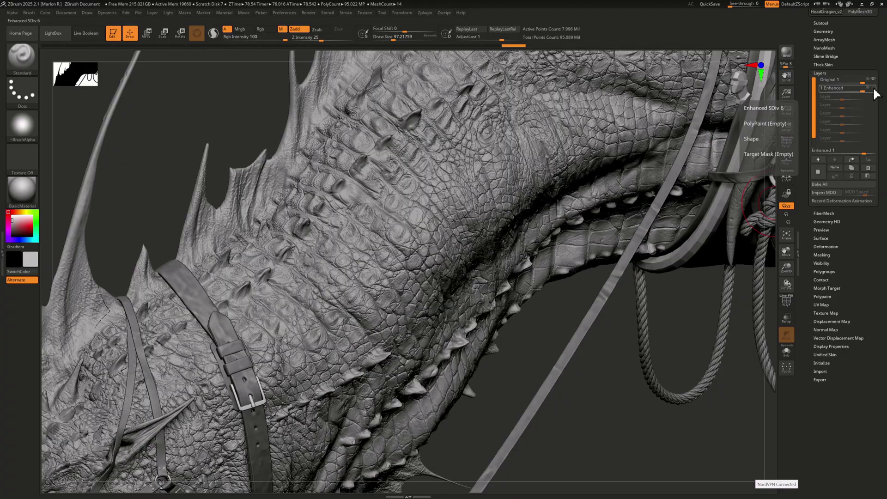
Delete the Enhanced layer and add a new layer named 'Sharp'.
mouse_move(687, 341)
left_mouse_down()
mouse_move(627, 412)
mouse_move(594, 378)
left_mouse_up()
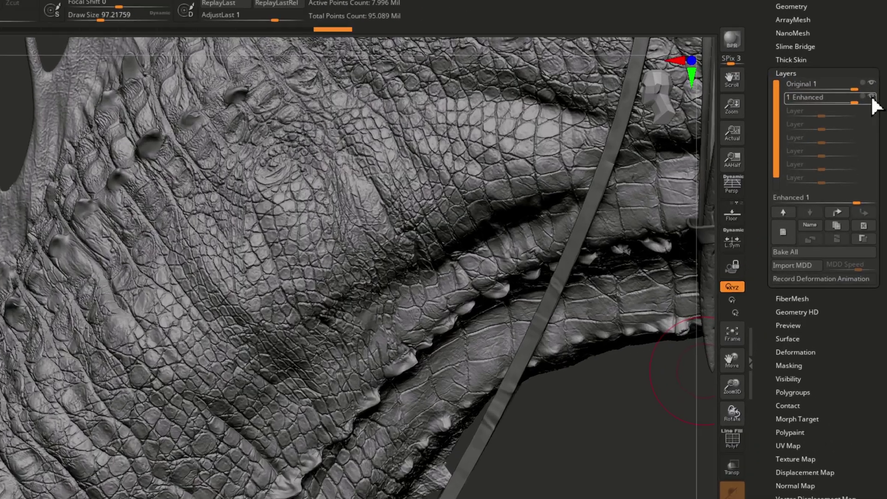
left_click(868, 167)
left_click(817, 171)
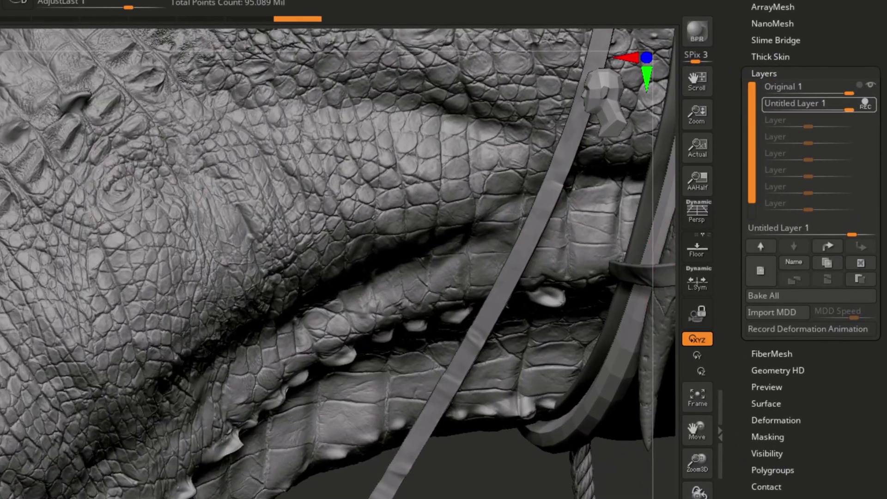
left_click(793, 262)
type("Sharp")
key("Return")
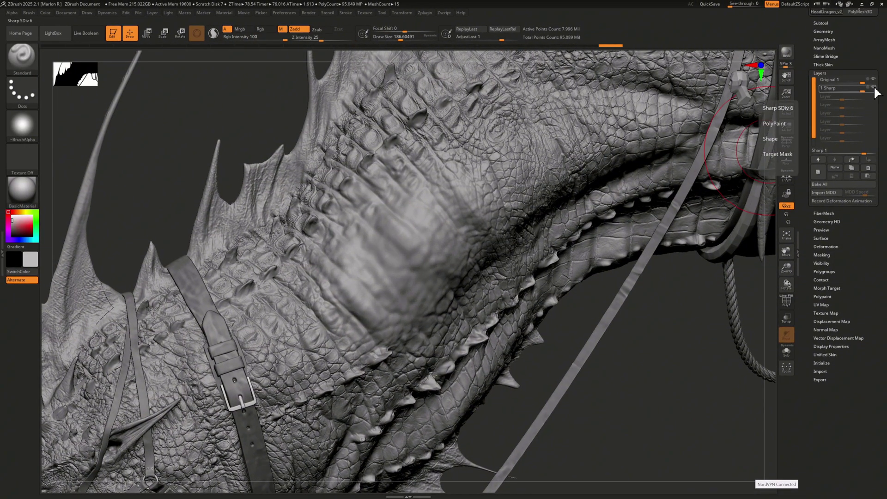
Invert the Sharp layer so its smoothing sharpens the neck scales, and adjust its strength.
left_click(868, 177)
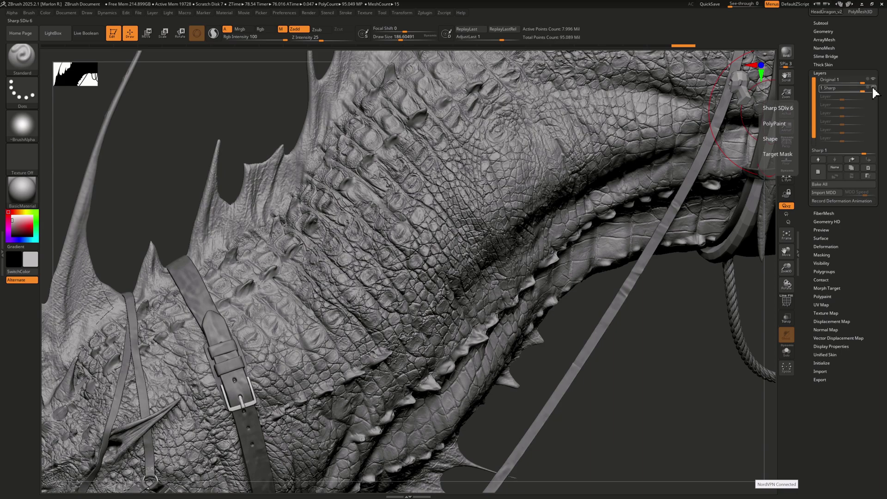
mouse_move(693, 348)
left_mouse_down()
mouse_move(694, 374)
mouse_move(713, 393)
left_mouse_up()
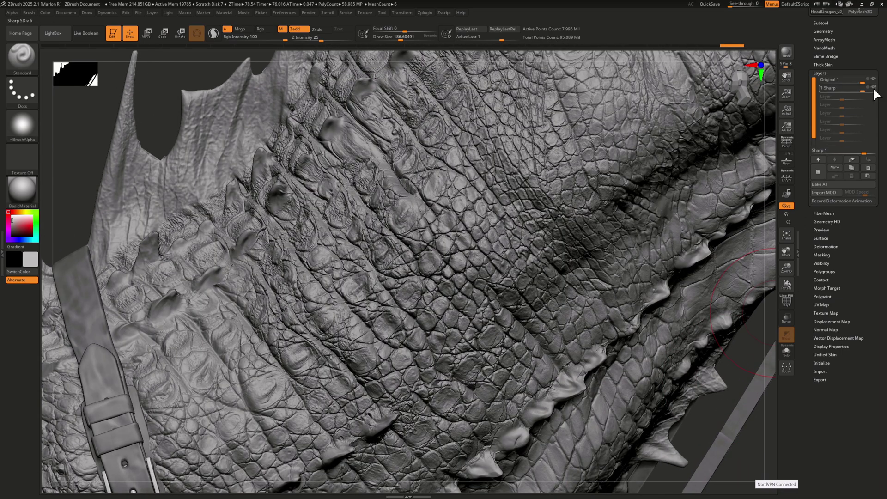
mouse_move(840, 88)
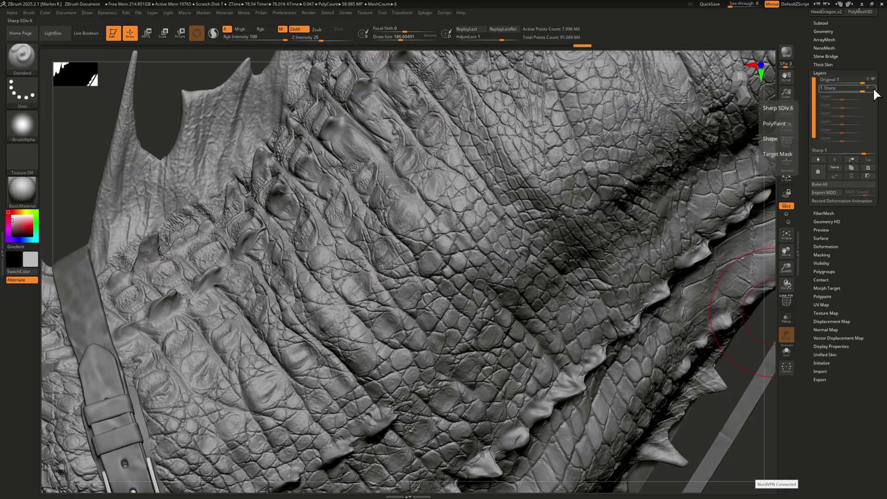
left_click_drag(875, 94, 873, 95)
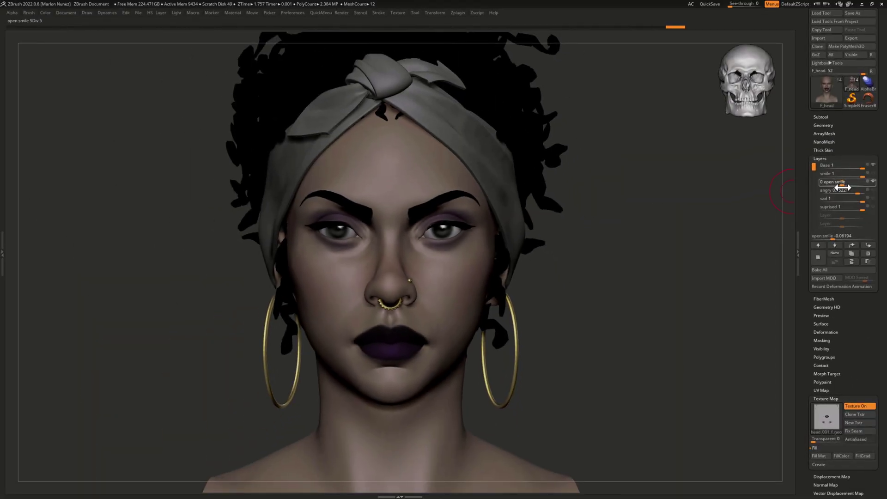
Raise the open smile layer to 1, then preview the smile, angry and sad layers.
left_click_drag(859, 188, 864, 188)
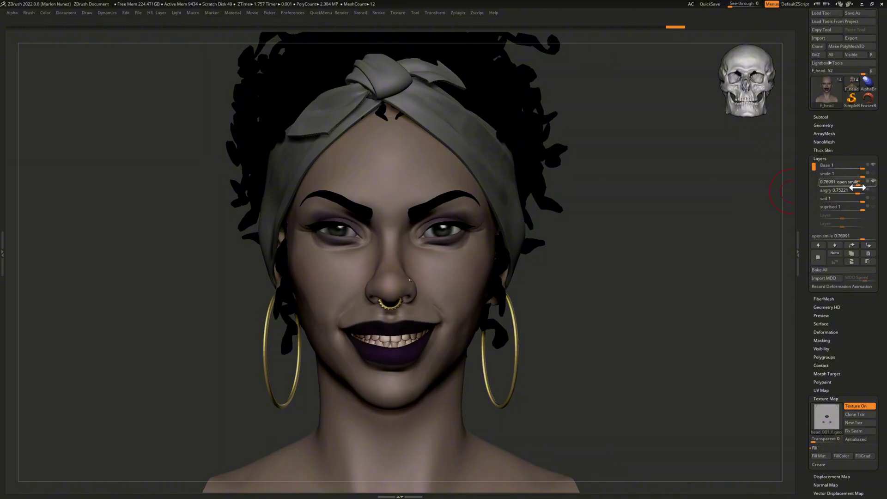
left_click(873, 174)
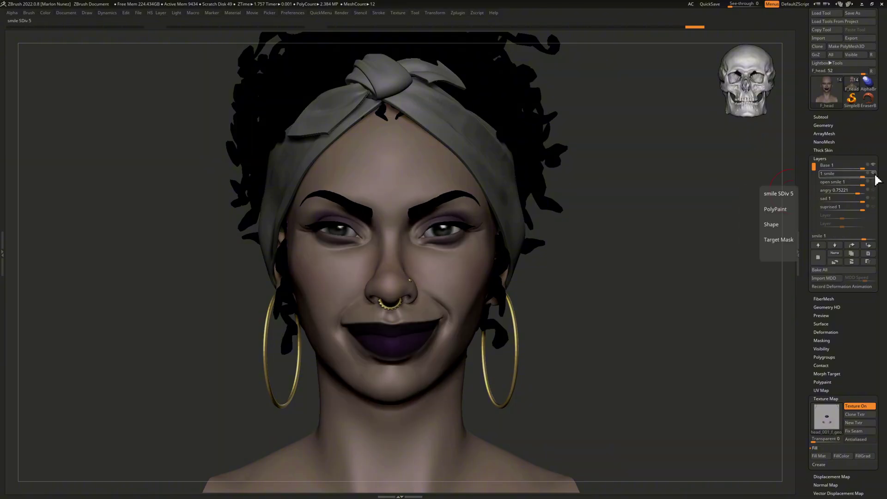
left_click(873, 190)
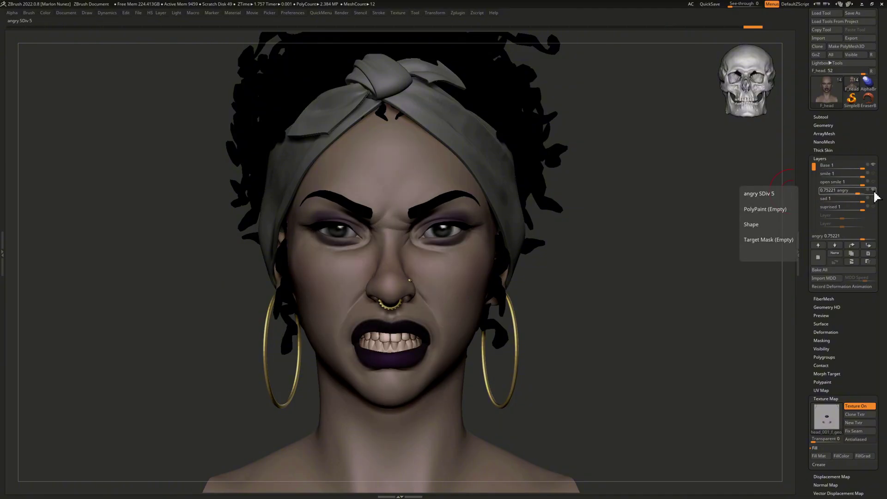
left_click(873, 198)
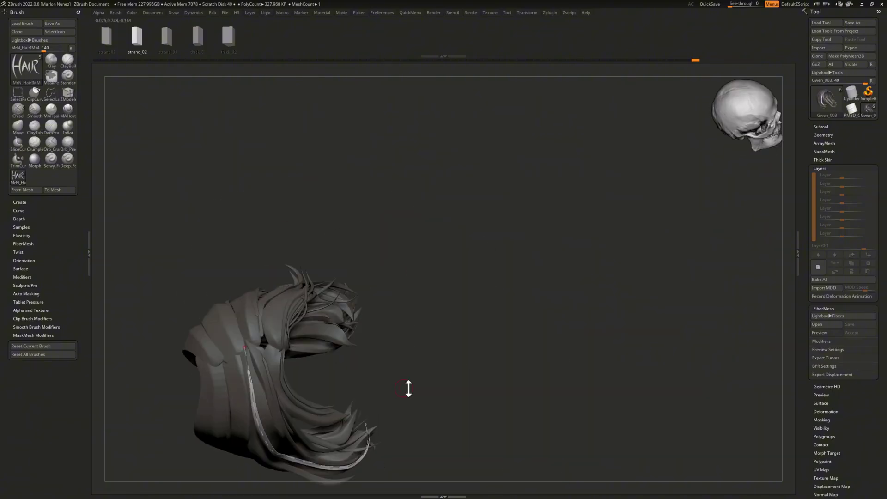
Rotate the hair piece round to a front view.
left_click_drag(408, 388, 490, 226)
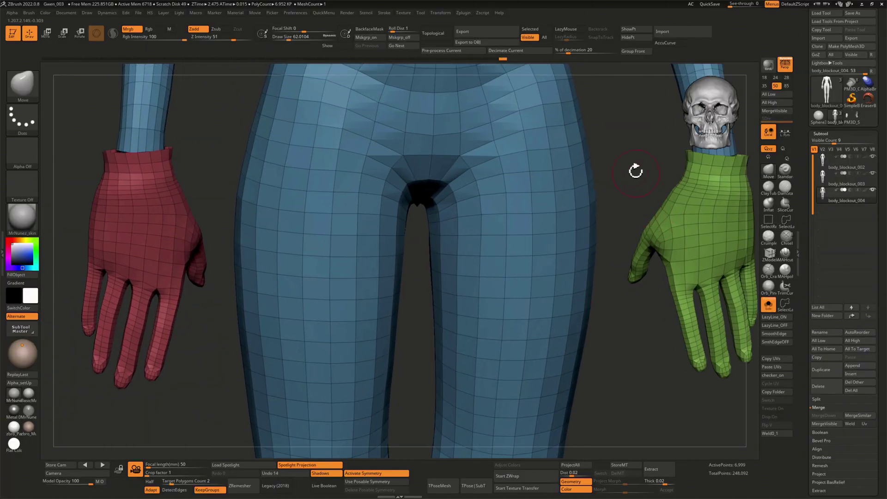
Join the sleeve opening to the arm hole with ZModeler's Bridge Two Holes action.
mouse_move(635, 170)
left_mouse_down()
mouse_move(632, 189)
mouse_move(681, 184)
left_mouse_up()
scroll(632, 289, "up", 5)
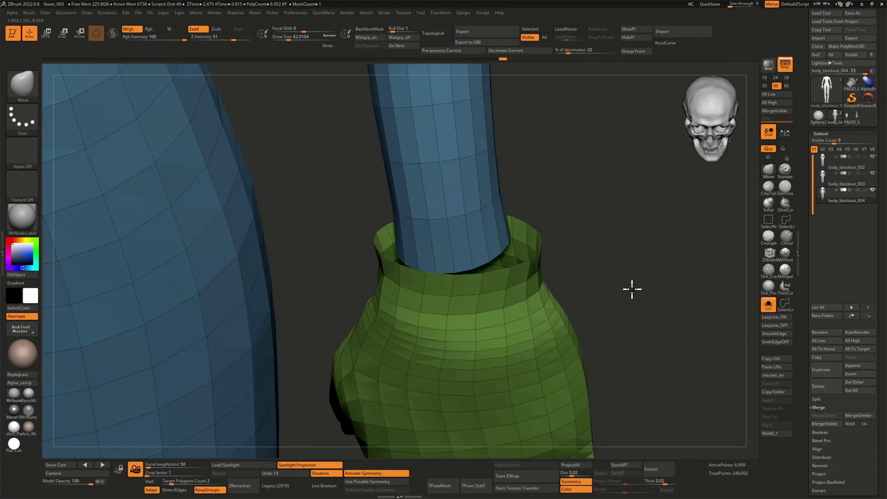
mouse_move(631, 289)
left_mouse_down()
mouse_move(647, 231)
mouse_move(666, 227)
left_mouse_up()
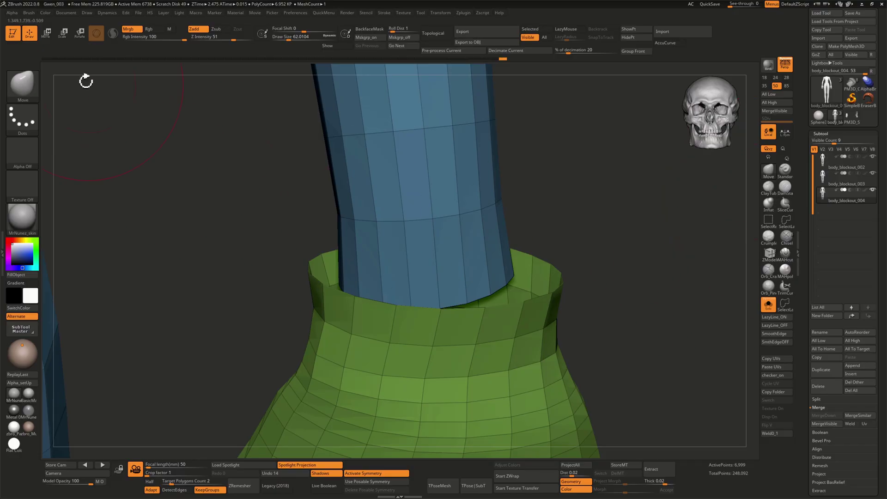
left_click(770, 253)
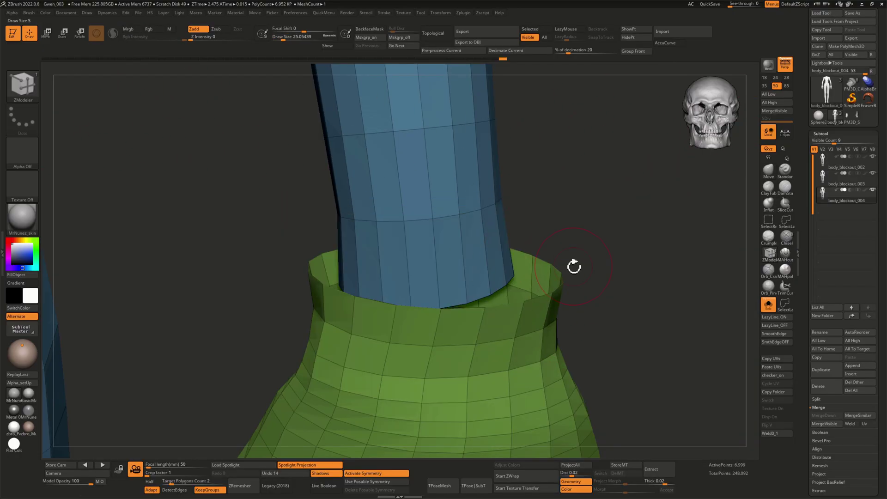
key("space")
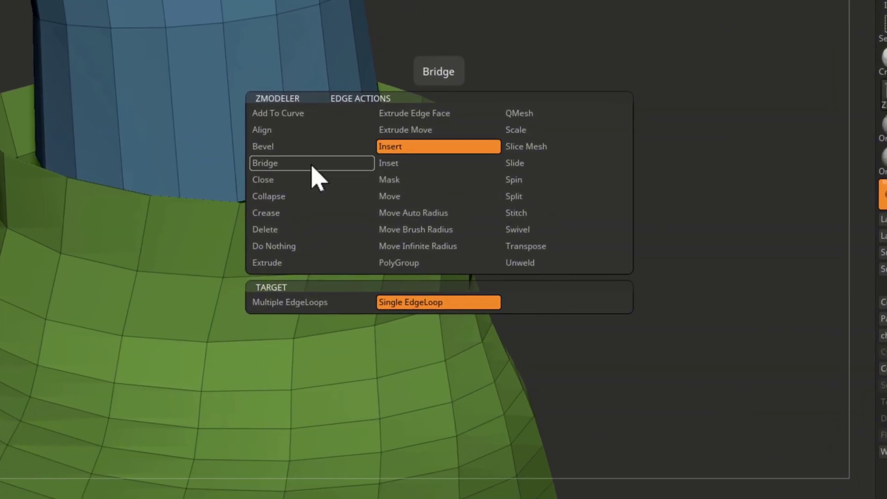
left_click(477, 290)
left_click(392, 302)
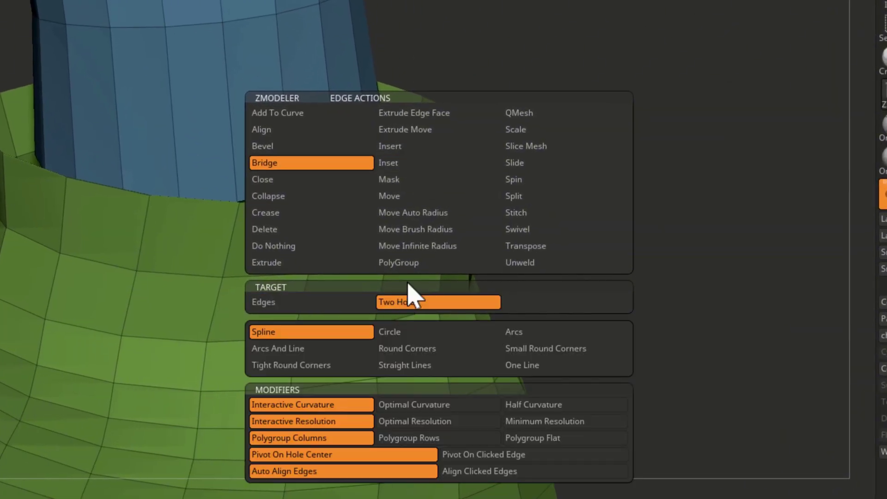
left_click_drag(467, 41, 568, 246)
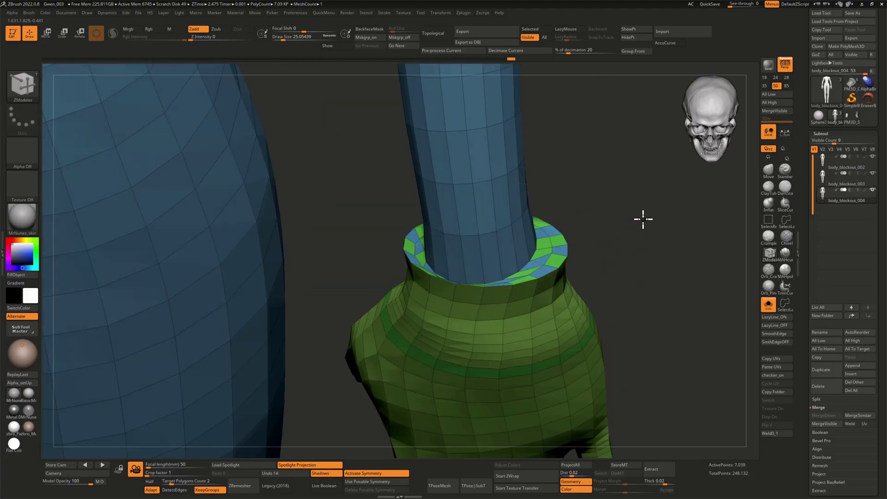
left_click_drag(619, 236, 606, 202)
left_click_drag(678, 241, 687, 247)
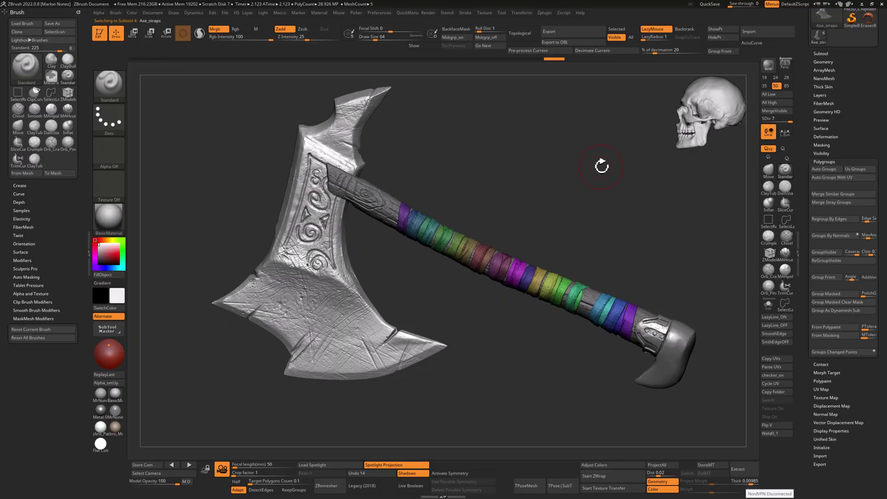
Drop the axe to its lowest subdivision, show polyframes, and solo the metal fitting.
key("shift+d")
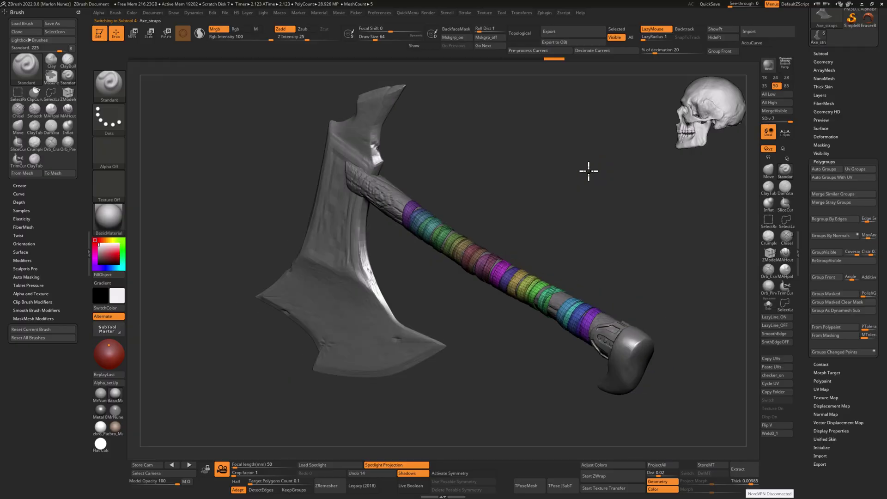
key("shift+f")
left_click_drag(600, 173, 614, 170)
left_click(639, 307, "alt")
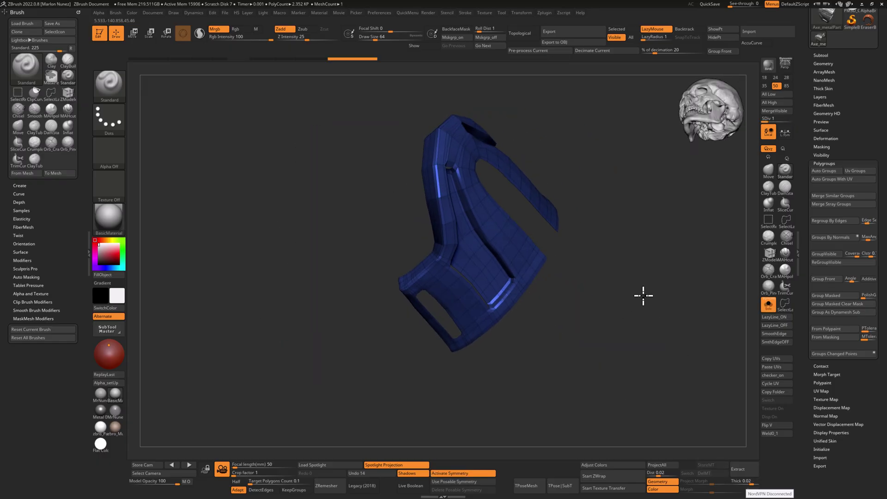
left_click_drag(643, 292, 597, 329)
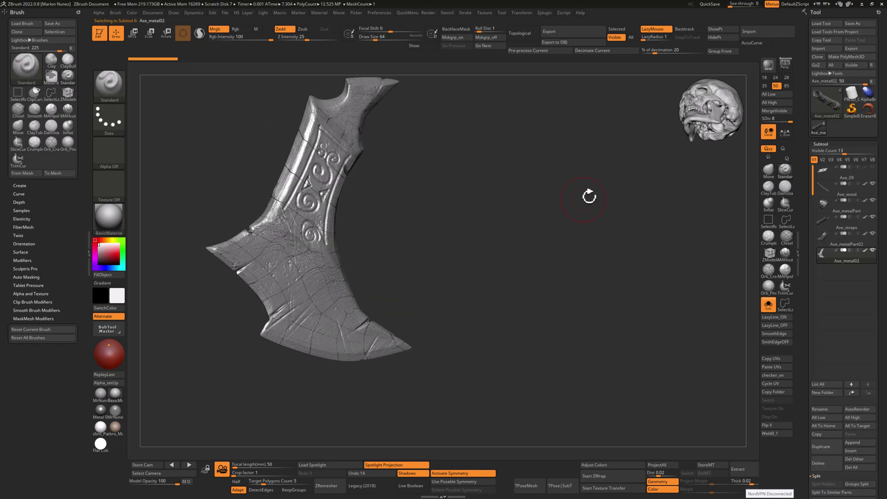
Lower the blade piece's subdivisions, apply Groups By Normals, and inspect the fitting's new polygroups.
key("shift+d")
key("shift+d")
key("shift+d")
key("shift+f")
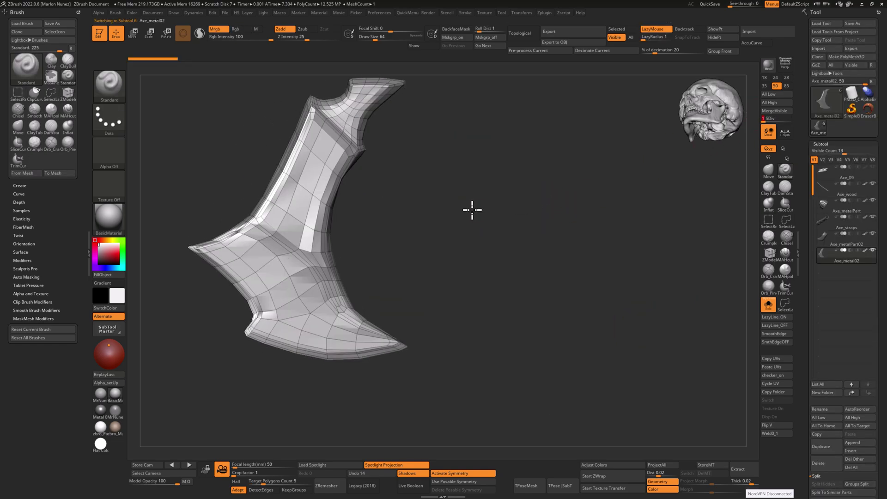
left_click_drag(471, 208, 550, 237)
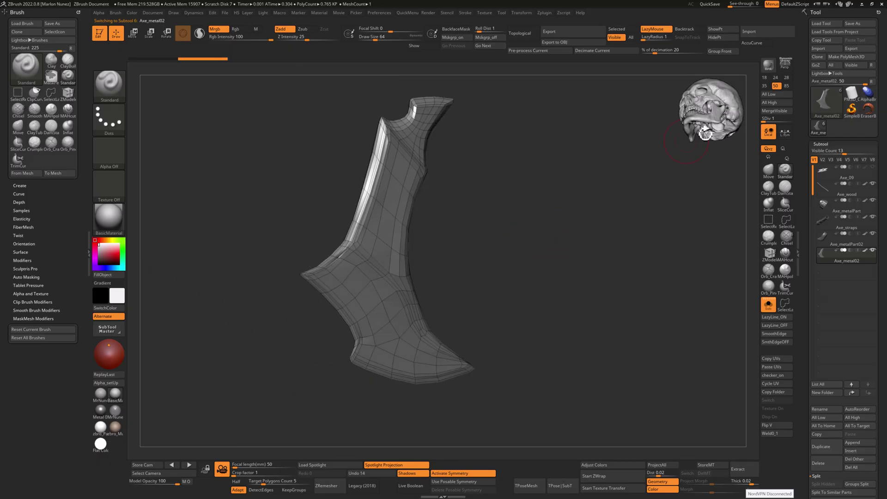
left_click_drag(878, 450, 835, 222)
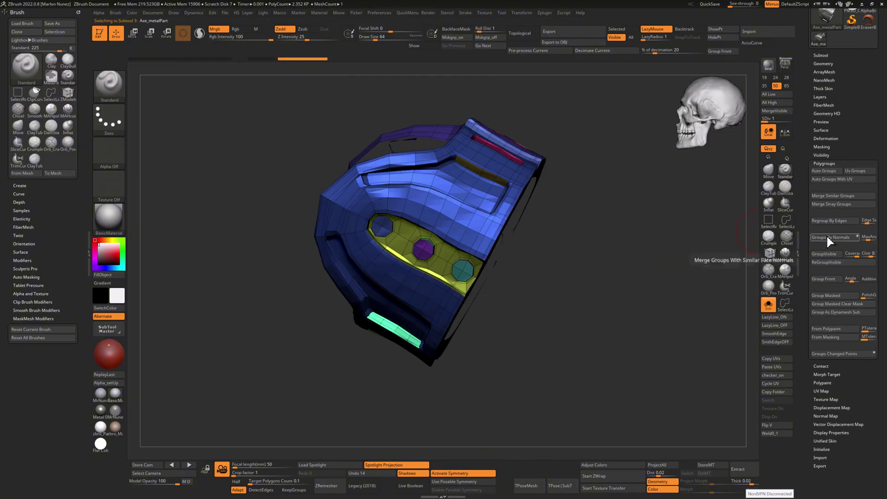
left_click_drag(596, 307, 611, 264)
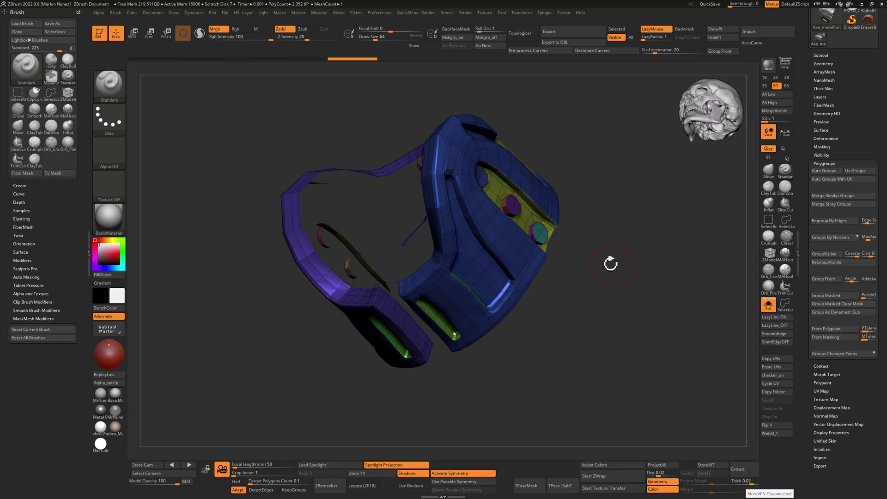
mouse_move(625, 301)
left_mouse_down()
mouse_move(636, 309)
mouse_move(631, 299)
left_mouse_up()
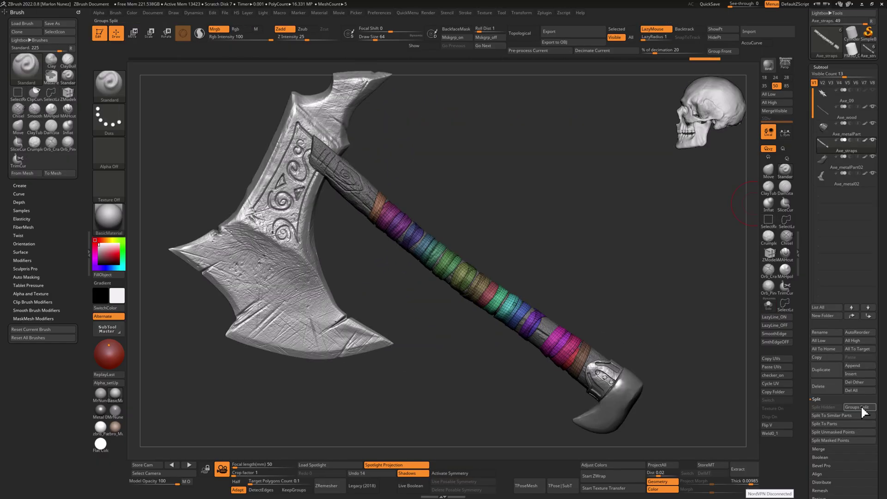
Split the axe's wraps into separate subtools with Groups Split and select a piece.
left_click(862, 411)
left_click(803, 422)
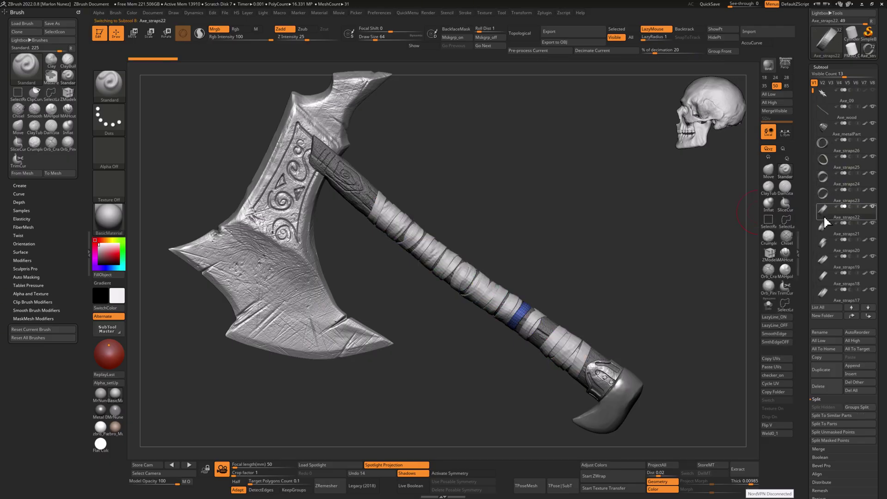
left_click(824, 230)
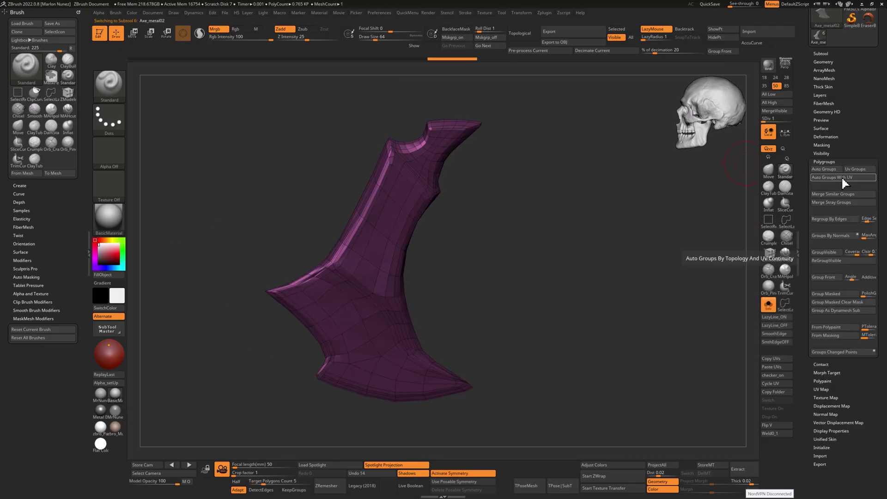
Regroup the blade with Auto Groups With UV into a single polygroup and hide polygroup colouring.
left_click(841, 177)
left_click_drag(568, 235, 604, 235)
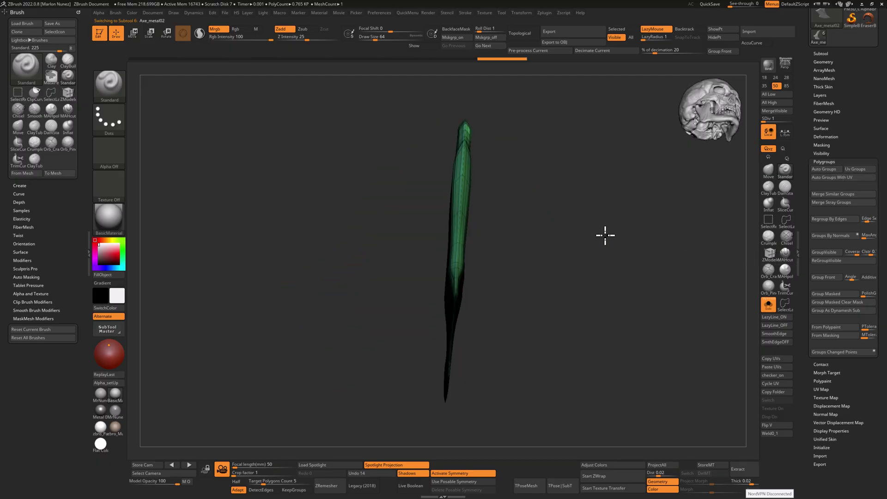
mouse_move(443, 249)
left_mouse_down()
mouse_move(576, 247)
mouse_move(554, 250)
mouse_move(608, 257)
mouse_move(630, 327)
left_mouse_up()
key("ctrl+w")
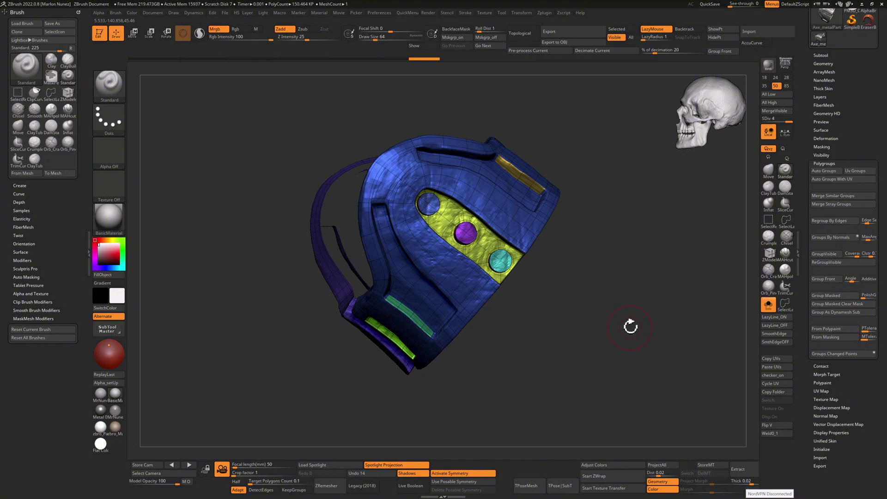
key("shift+f")
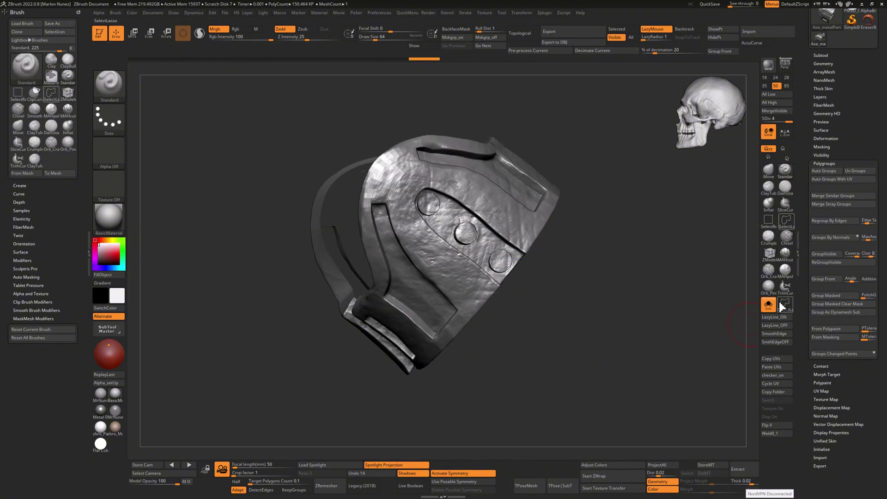
Show and frame the whole axe, then check the green and pink wrap bands in isolation.
left_click(770, 307)
key("f")
mouse_move(615, 236)
left_mouse_down()
mouse_move(561, 218)
mouse_move(611, 265)
left_mouse_up()
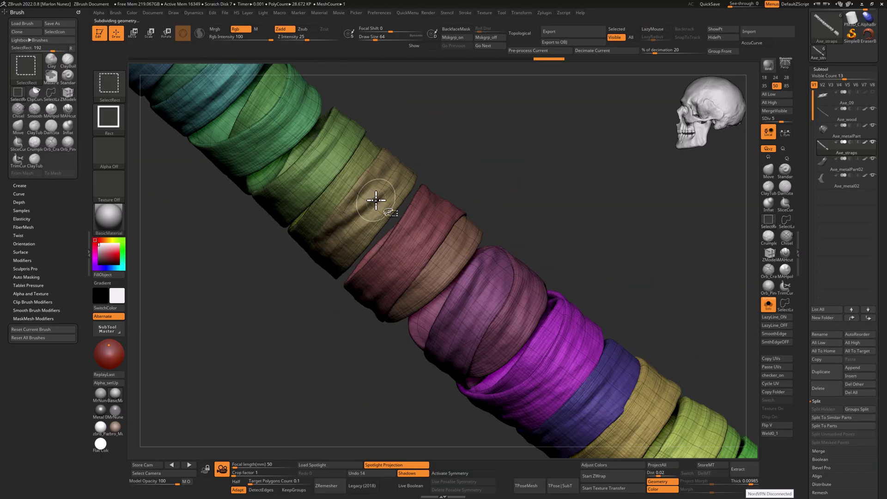
left_click(329, 170, "ctrl+shift")
left_click(535, 174, "ctrl+shift")
left_click(467, 277, "ctrl+shift")
left_click_drag(628, 224, 689, 288, "ctrl+shift")
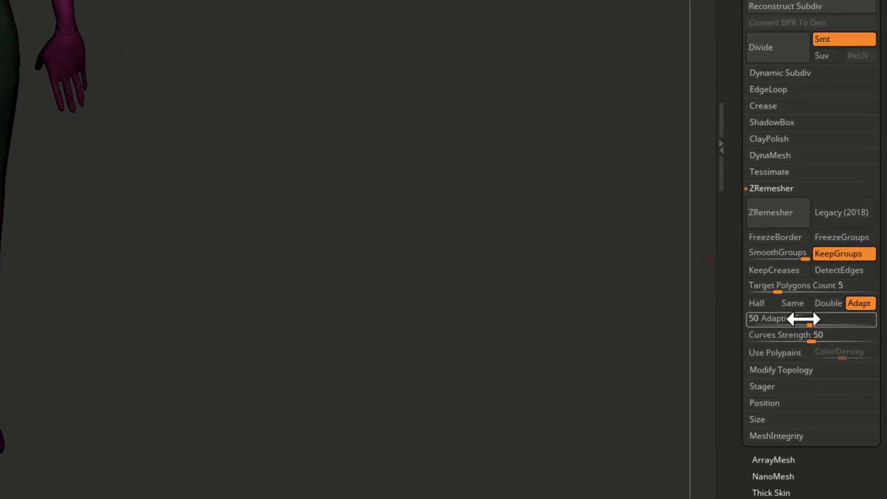
Enter an exact value in the ZRemesher Target Polygons Count slider.
left_click(776, 284)
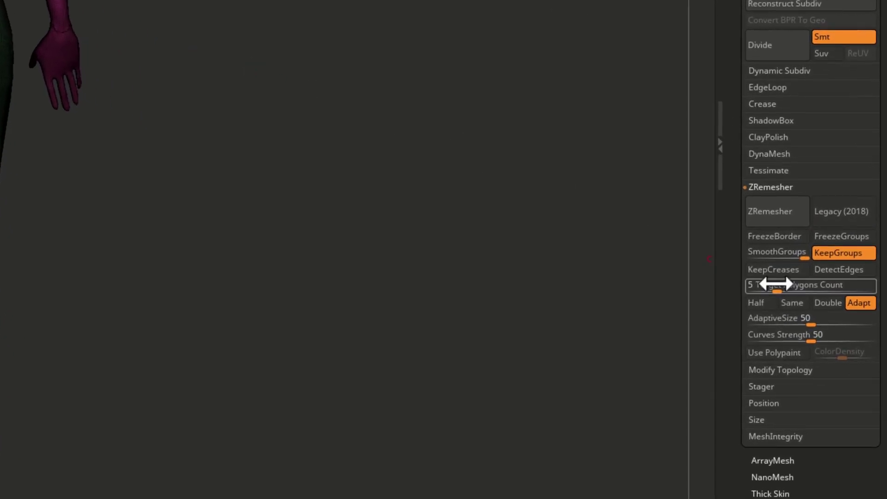